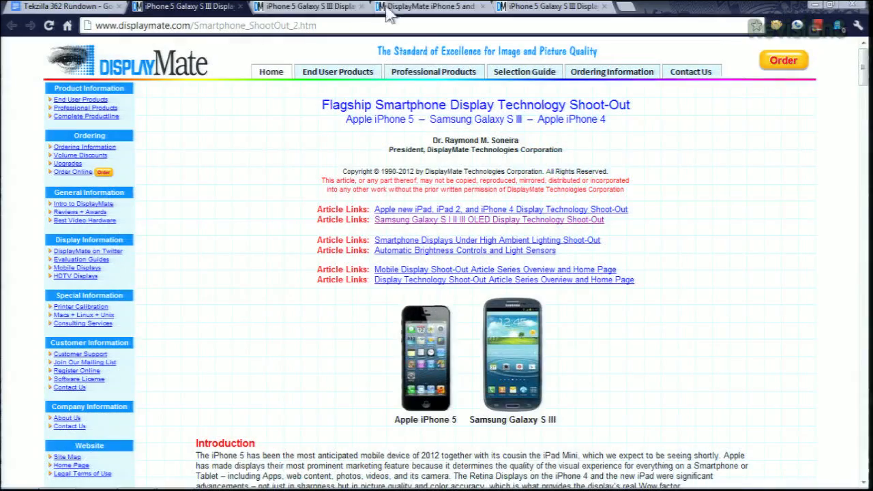
Switch to the Chrome tab holding the Smartphone Shoot-Out comparison table
{"action": "left_click", "coordinate": [324, 7]}
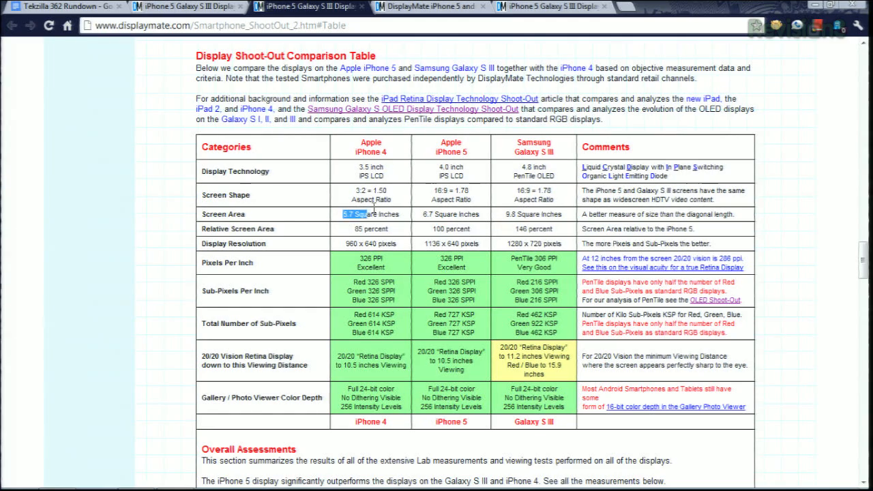
{"action": "left_click_drag", "start_coordinate": [374, 210], "coordinate": [519, 218]}
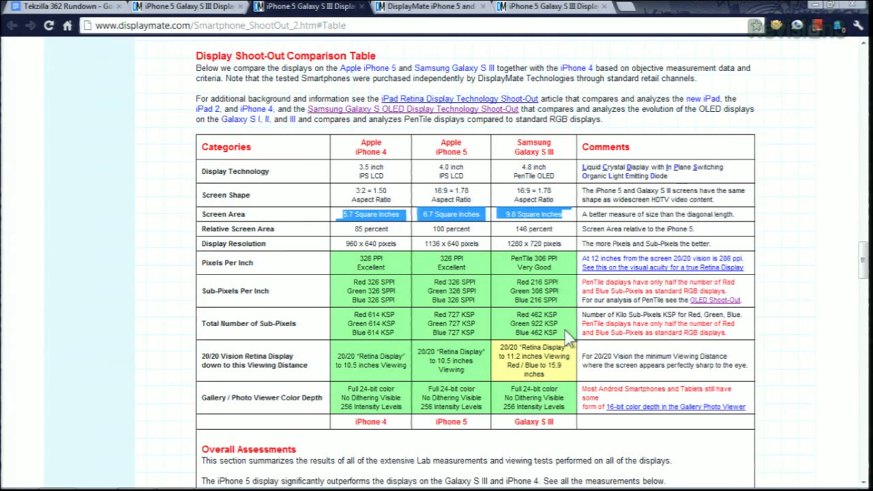
{"action": "left_click_drag", "start_coordinate": [559, 300], "coordinate": [352, 282]}
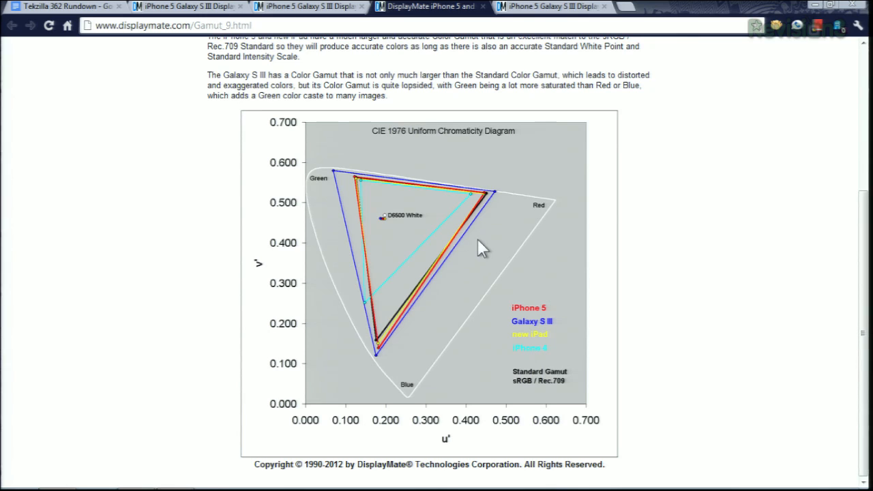
Switch to the tab with the colour gamut ratings and CIE chromaticity diagram
{"action": "left_click", "coordinate": [549, 7]}
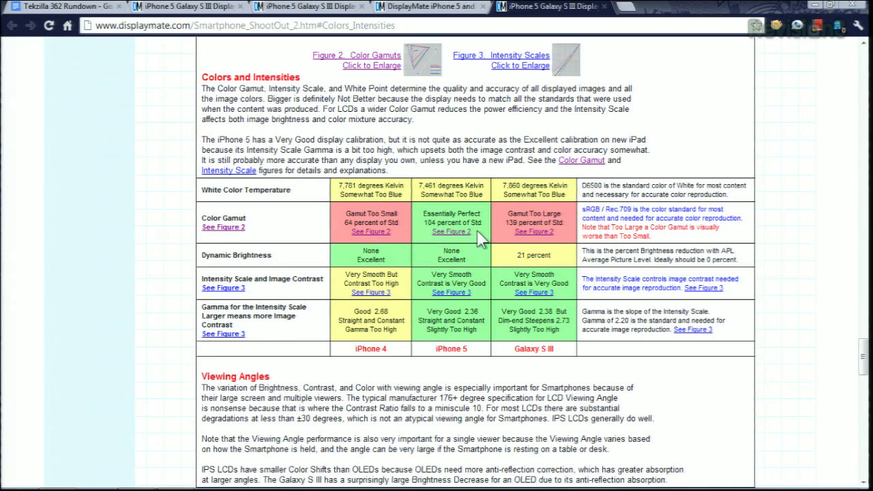
Highlight the iPhone 5 and then the Galaxy S III Color Gamut rating cells
{"action": "left_click_drag", "start_coordinate": [476, 232], "coordinate": [420, 215]}
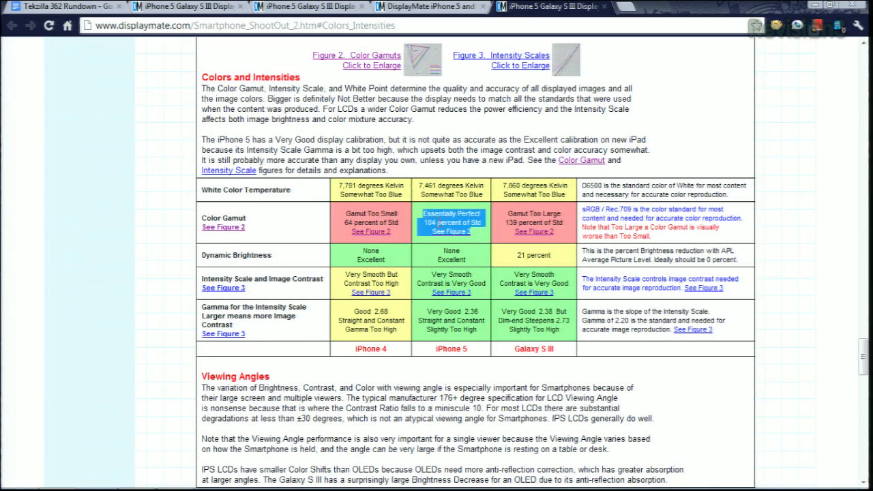
{"action": "left_click", "coordinate": [571, 236]}
{"action": "left_click_drag", "start_coordinate": [524, 234], "coordinate": [505, 211]}
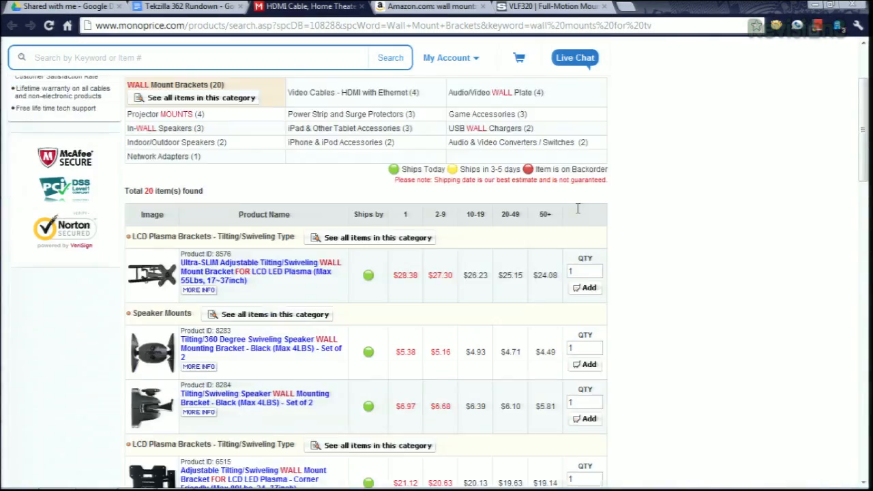
{"action": "scroll", "coordinate": [592, 208], "scroll_direction": "down", "scroll_amount": 2}
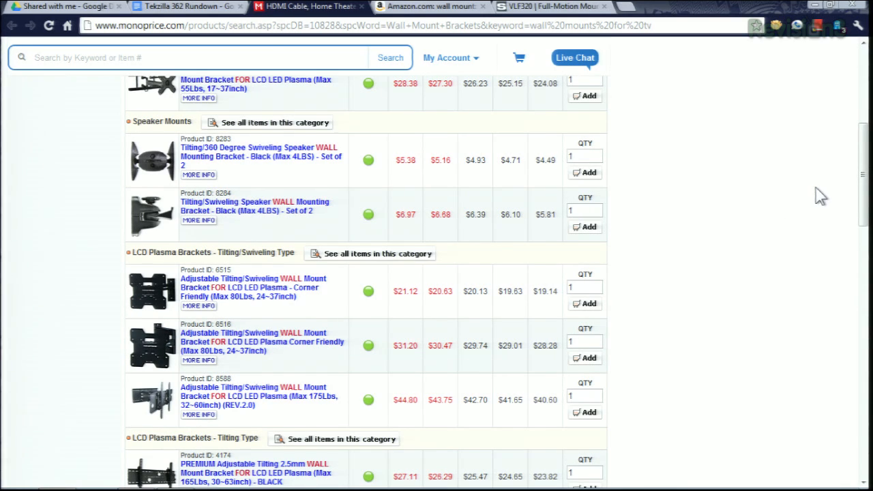
{"action": "scroll", "coordinate": [814, 195], "scroll_direction": "down", "scroll_amount": 3}
{"action": "scroll", "coordinate": [809, 196], "scroll_direction": "down", "scroll_amount": 2}
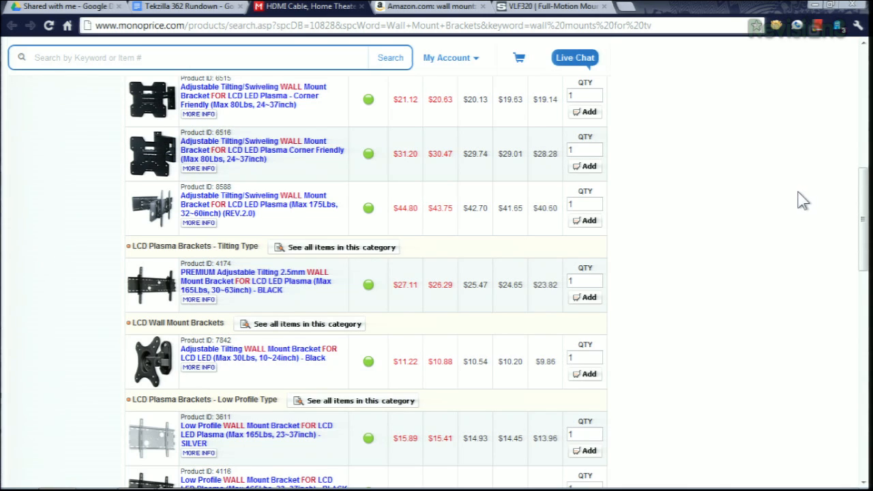
{"action": "scroll", "coordinate": [803, 200], "scroll_direction": "down", "scroll_amount": 1}
{"action": "scroll", "coordinate": [805, 196], "scroll_direction": "down", "scroll_amount": 1}
{"action": "scroll", "coordinate": [809, 194], "scroll_direction": "down", "scroll_amount": 2}
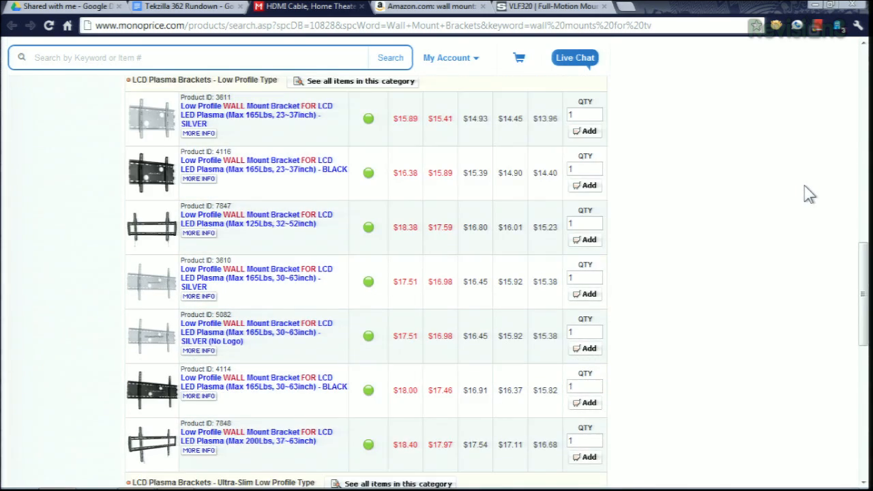
{"action": "scroll", "coordinate": [809, 194], "scroll_direction": "down", "scroll_amount": 1}
{"action": "scroll", "coordinate": [809, 194], "scroll_direction": "down", "scroll_amount": 1}
{"action": "scroll", "coordinate": [809, 195], "scroll_direction": "down", "scroll_amount": 1}
{"action": "scroll", "coordinate": [809, 196], "scroll_direction": "down", "scroll_amount": 2}
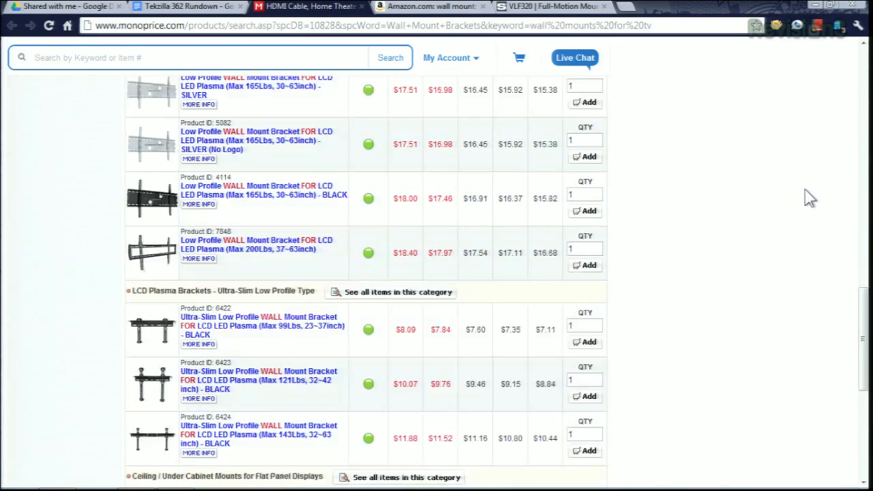
{"action": "scroll", "coordinate": [805, 189], "scroll_direction": "down", "scroll_amount": 2}
{"action": "scroll", "coordinate": [804, 191], "scroll_direction": "down", "scroll_amount": 1}
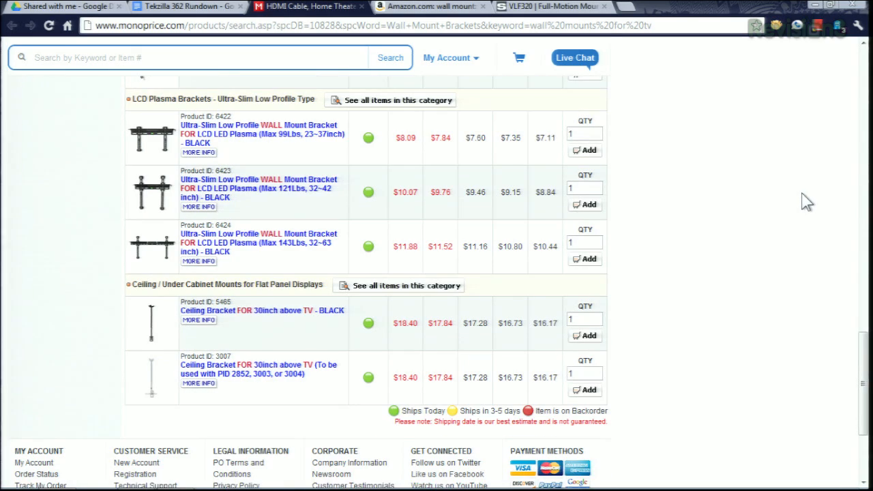
{"action": "scroll", "coordinate": [807, 201], "scroll_direction": "up", "scroll_amount": 2}
{"action": "scroll", "coordinate": [807, 198], "scroll_direction": "up", "scroll_amount": 2}
{"action": "scroll", "coordinate": [807, 198], "scroll_direction": "up", "scroll_amount": 2}
{"action": "scroll", "coordinate": [807, 197], "scroll_direction": "up", "scroll_amount": 1}
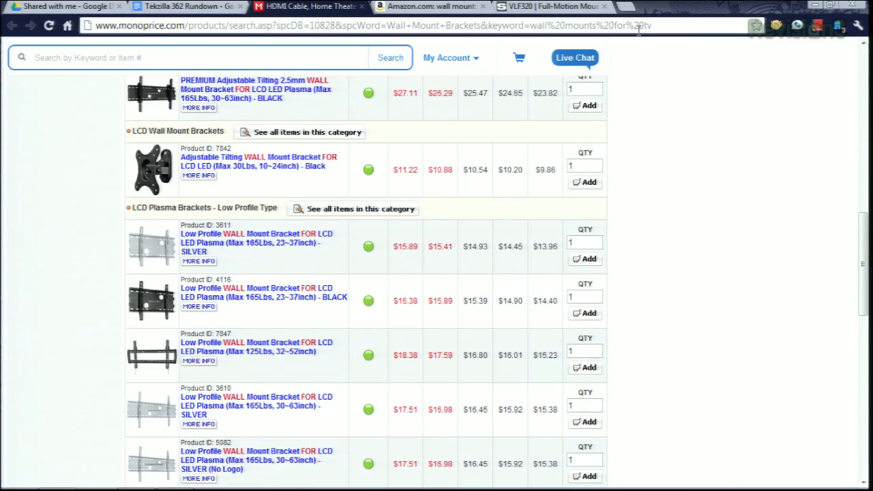
Switch to the Amazon "wall mount" search results tab
{"action": "left_click", "coordinate": [437, 7]}
{"action": "scroll", "coordinate": [580, 215], "scroll_direction": "down", "scroll_amount": 1}
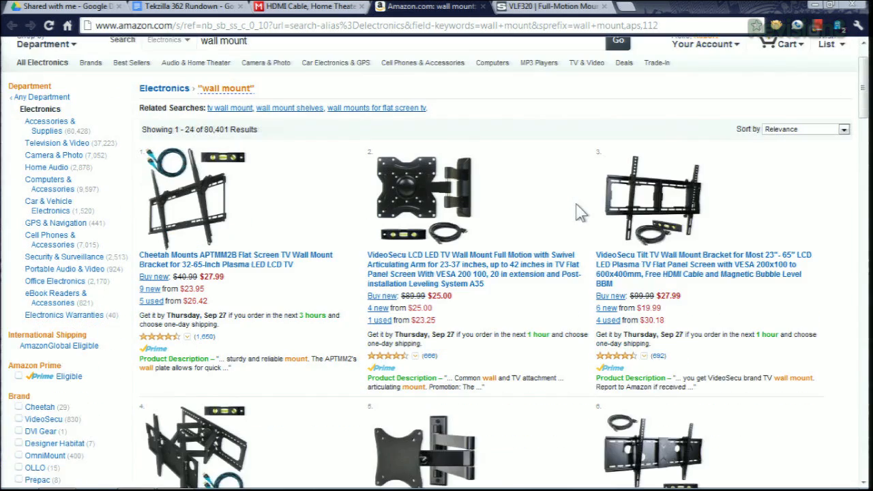
{"action": "scroll", "coordinate": [580, 215], "scroll_direction": "down", "scroll_amount": 1}
{"action": "scroll", "coordinate": [579, 208], "scroll_direction": "down", "scroll_amount": 2}
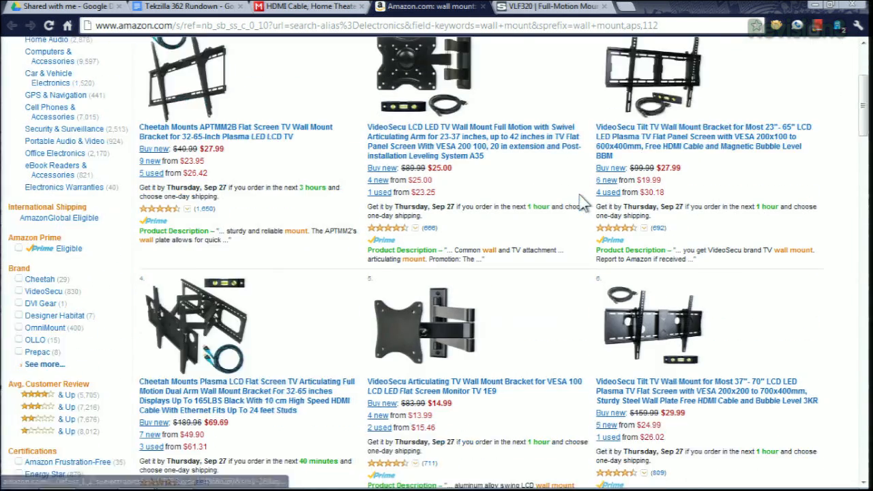
{"action": "scroll", "coordinate": [582, 207], "scroll_direction": "down", "scroll_amount": 2}
{"action": "scroll", "coordinate": [582, 204], "scroll_direction": "down", "scroll_amount": 2}
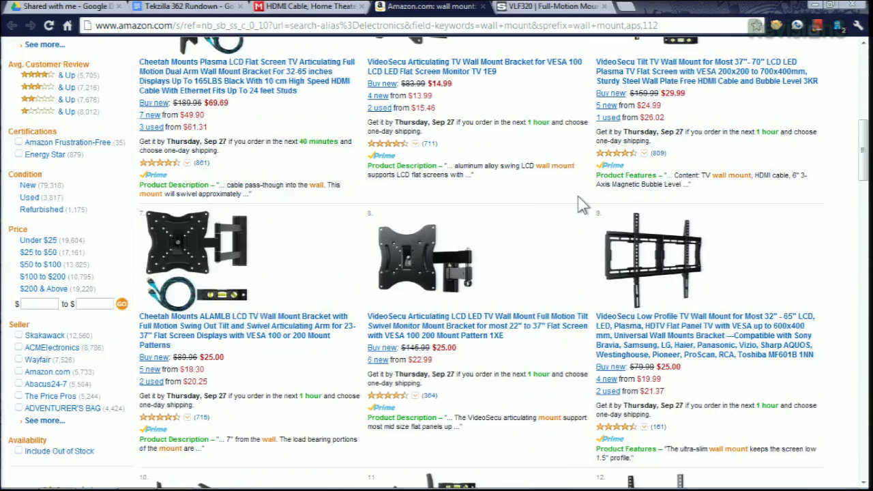
{"action": "scroll", "coordinate": [589, 204], "scroll_direction": "down", "scroll_amount": 1}
{"action": "scroll", "coordinate": [585, 208], "scroll_direction": "down", "scroll_amount": 2}
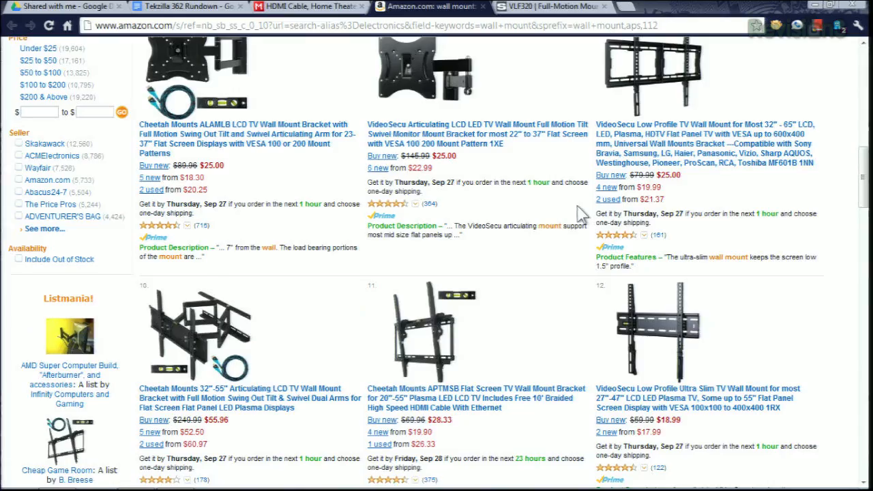
{"action": "scroll", "coordinate": [583, 211], "scroll_direction": "down", "scroll_amount": 1}
{"action": "scroll", "coordinate": [583, 211], "scroll_direction": "down", "scroll_amount": 1}
{"action": "scroll", "coordinate": [583, 211], "scroll_direction": "down", "scroll_amount": 1}
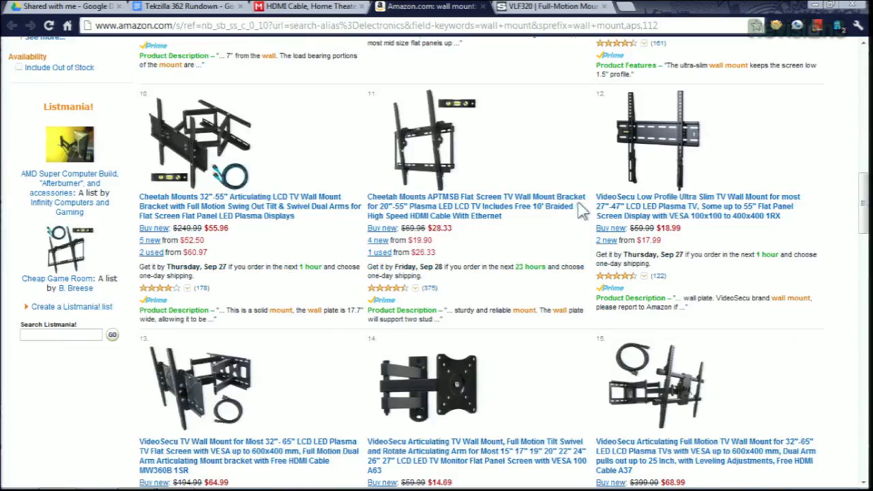
{"action": "scroll", "coordinate": [584, 211], "scroll_direction": "down", "scroll_amount": 1}
{"action": "scroll", "coordinate": [583, 211], "scroll_direction": "down", "scroll_amount": 1}
{"action": "scroll", "coordinate": [583, 212], "scroll_direction": "down", "scroll_amount": 1}
{"action": "scroll", "coordinate": [584, 211], "scroll_direction": "down", "scroll_amount": 1}
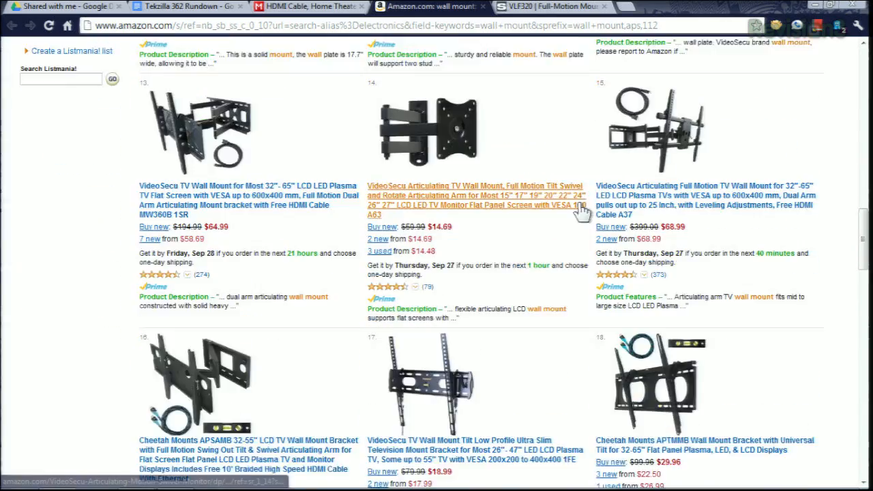
{"action": "scroll", "coordinate": [581, 210], "scroll_direction": "down", "scroll_amount": 1}
{"action": "scroll", "coordinate": [583, 209], "scroll_direction": "down", "scroll_amount": 1}
{"action": "scroll", "coordinate": [585, 206], "scroll_direction": "up", "scroll_amount": 2}
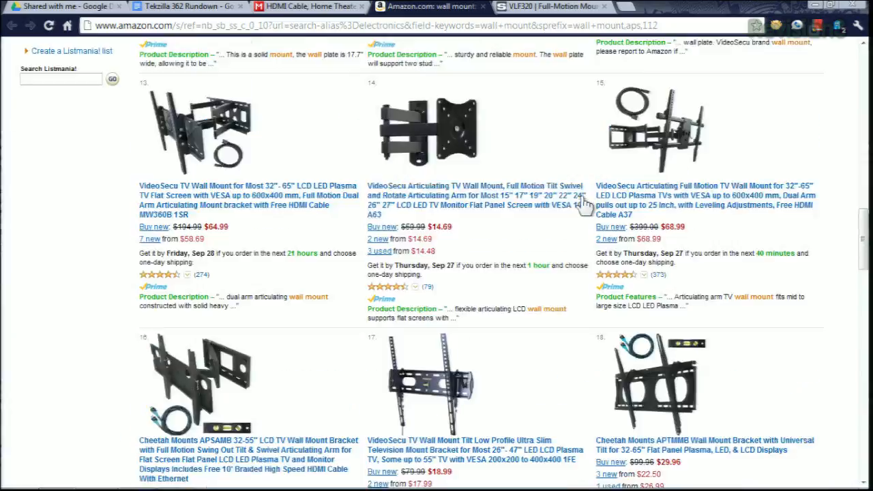
{"action": "scroll", "coordinate": [585, 205], "scroll_direction": "up", "scroll_amount": 2}
{"action": "scroll", "coordinate": [586, 208], "scroll_direction": "up", "scroll_amount": 2}
{"action": "scroll", "coordinate": [588, 212], "scroll_direction": "up", "scroll_amount": 1}
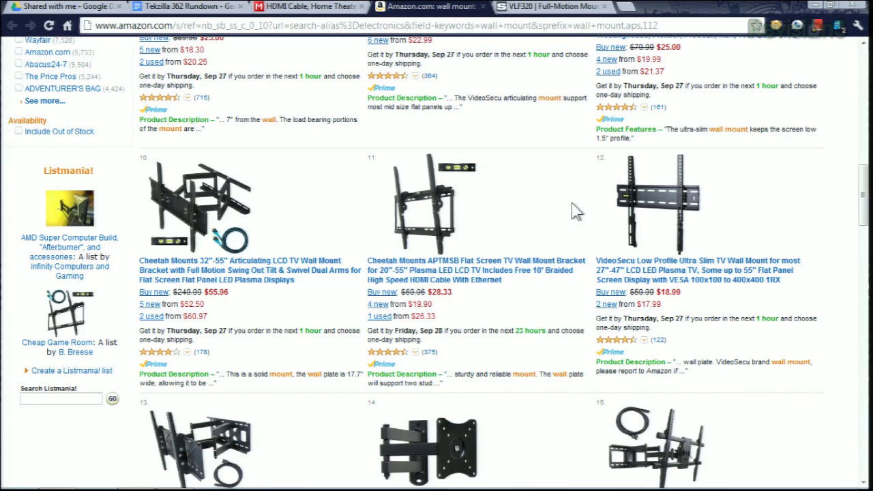
{"action": "scroll", "coordinate": [576, 212], "scroll_direction": "up", "scroll_amount": 1}
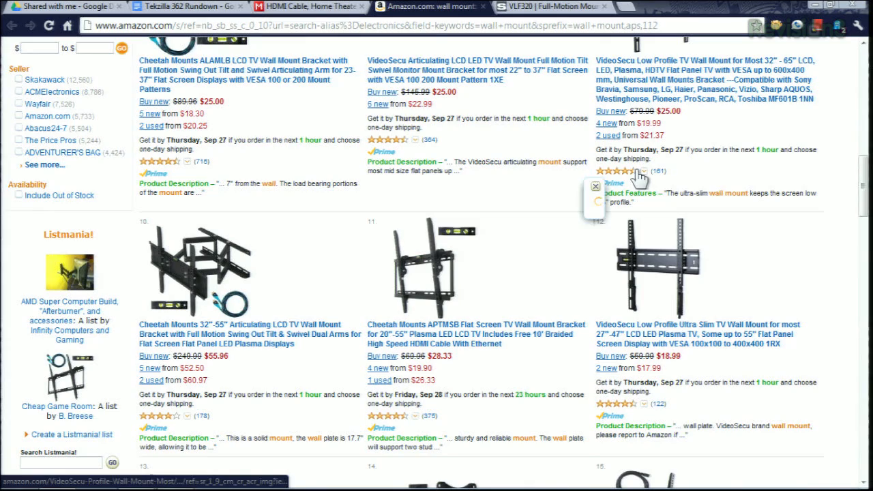